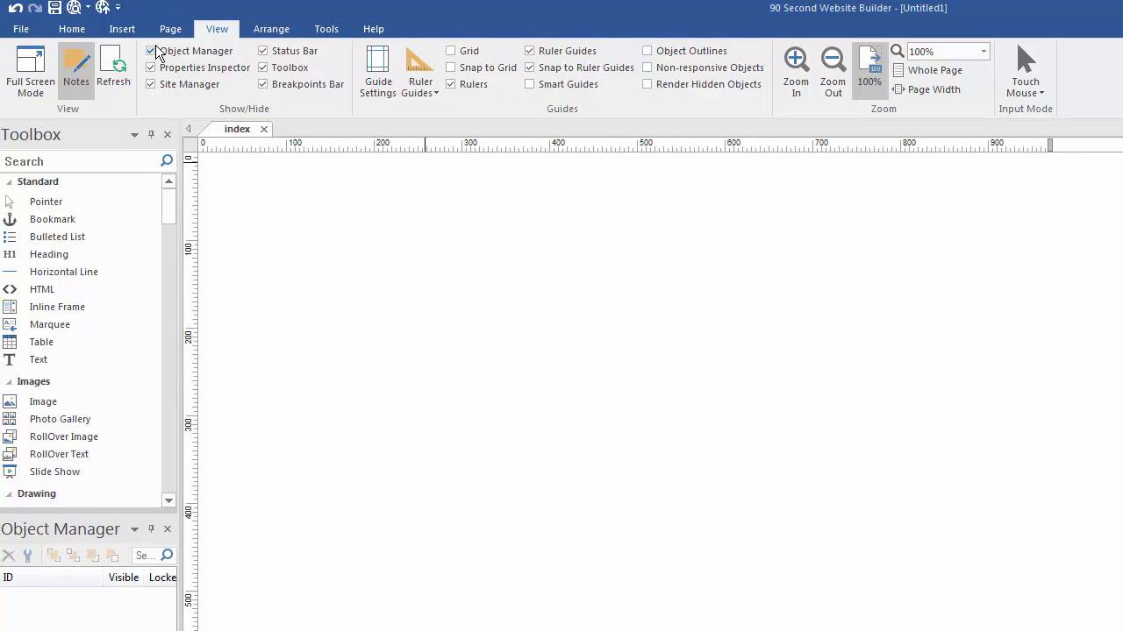
- Step through the Home, Insert, Page, View, Arrange and Tools ribbon tabs, ending on Help
click(77, 28)
click(118, 32)
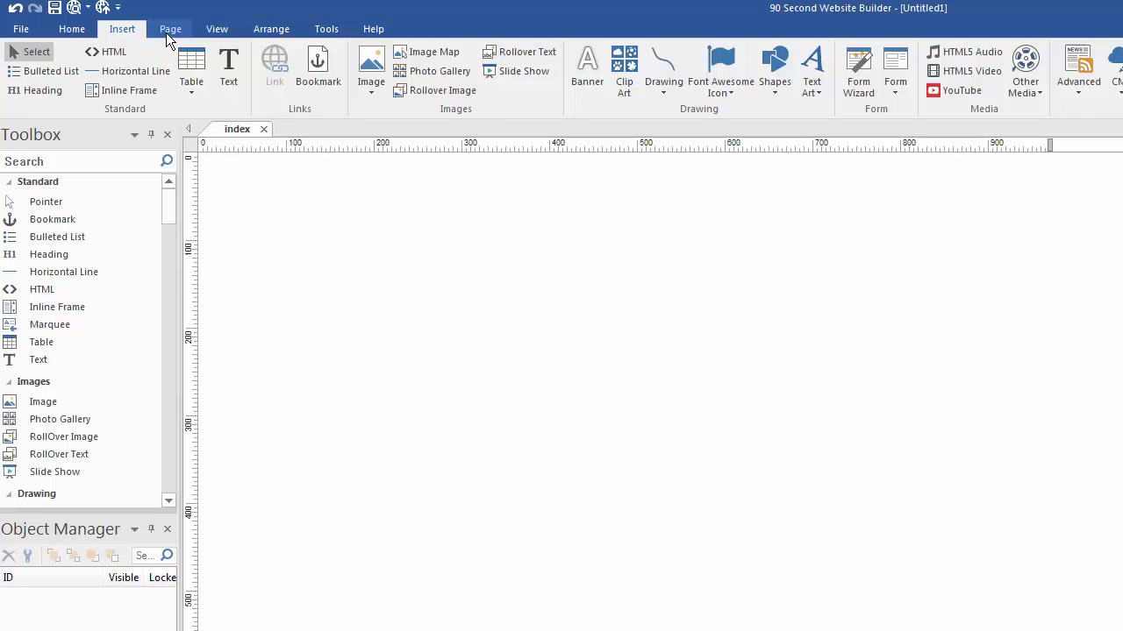
click(170, 29)
click(215, 29)
click(271, 29)
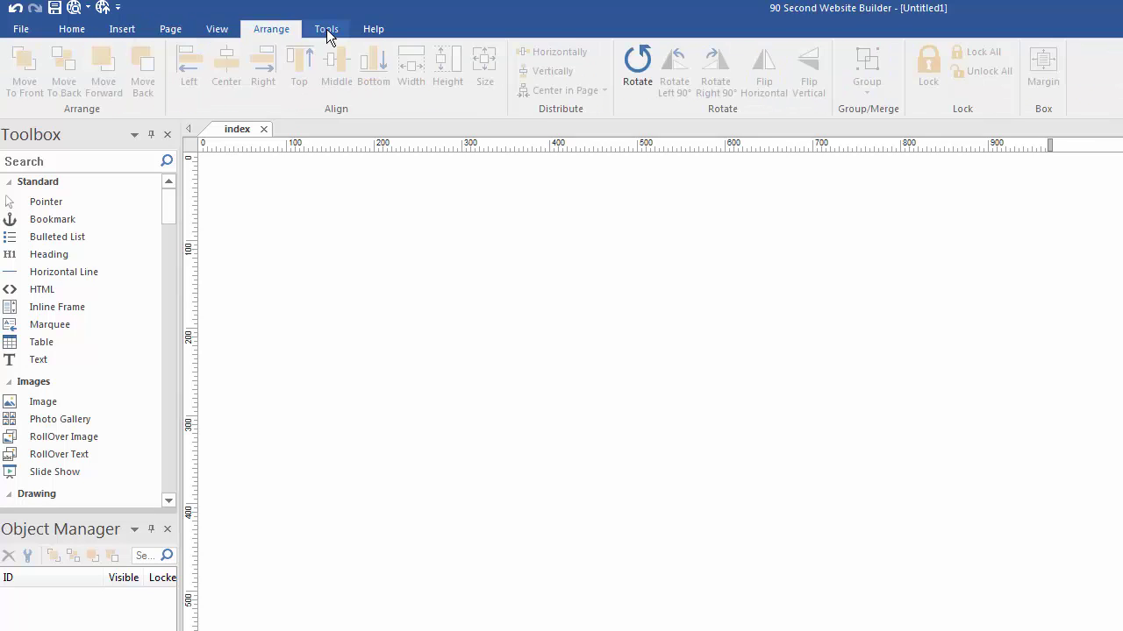
click(326, 29)
click(382, 29)
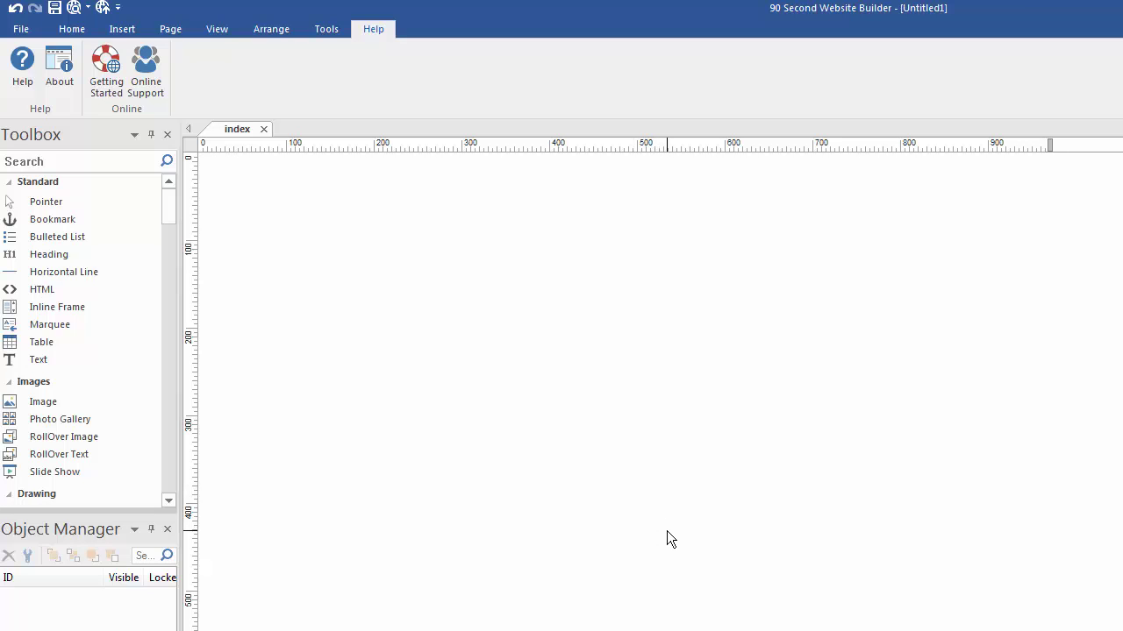
mouse_move(166, 198)
mouse_down()
mouse_move(172, 355)
mouse_move(168, 188)
mouse_up()
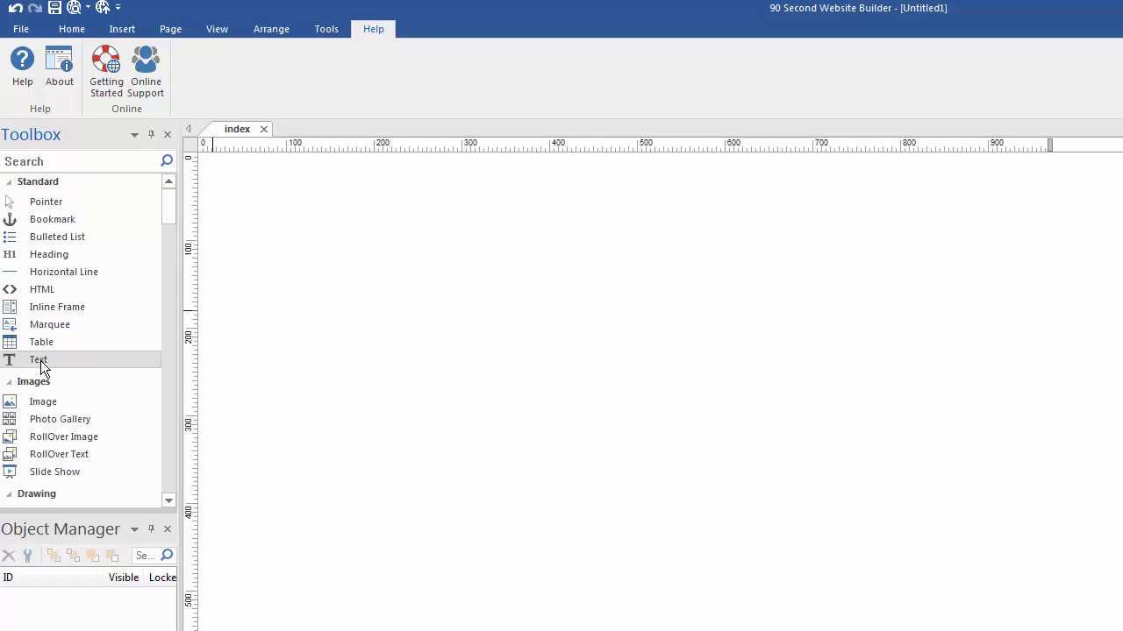
drag(40, 367, 286, 313)
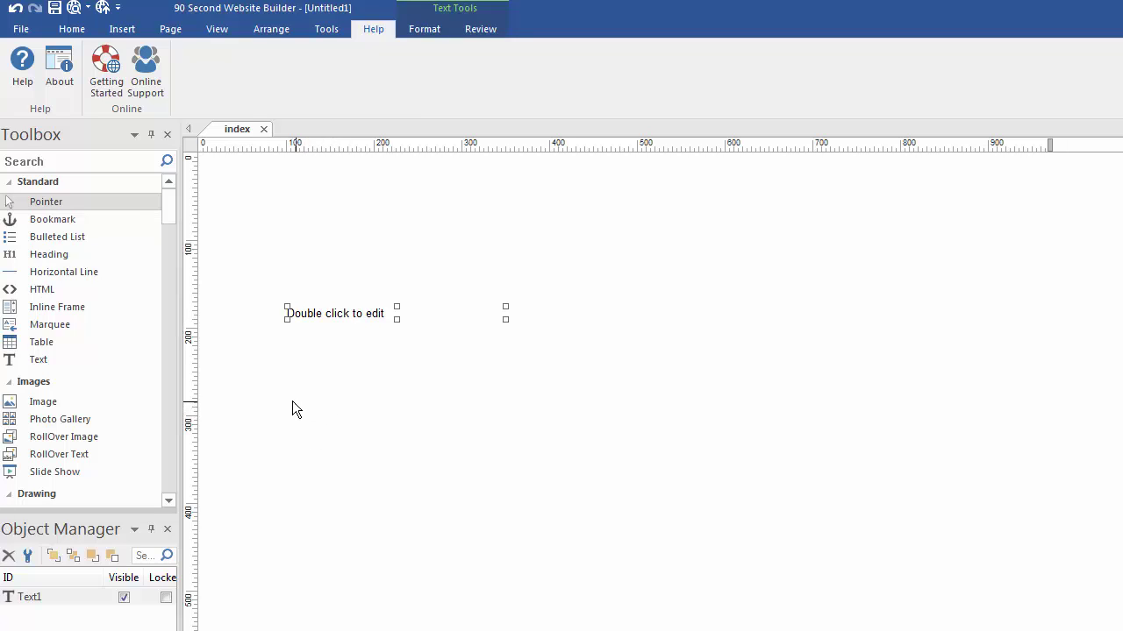
- Delete the new text box and select the index page to view its properties
key(Delete)
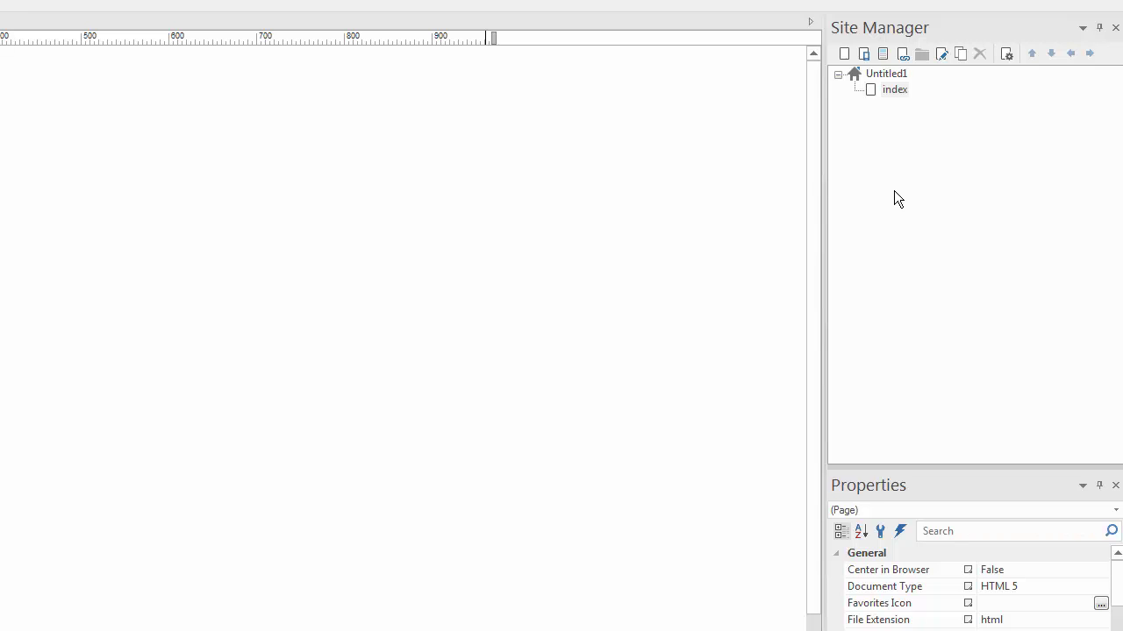
click(871, 95)
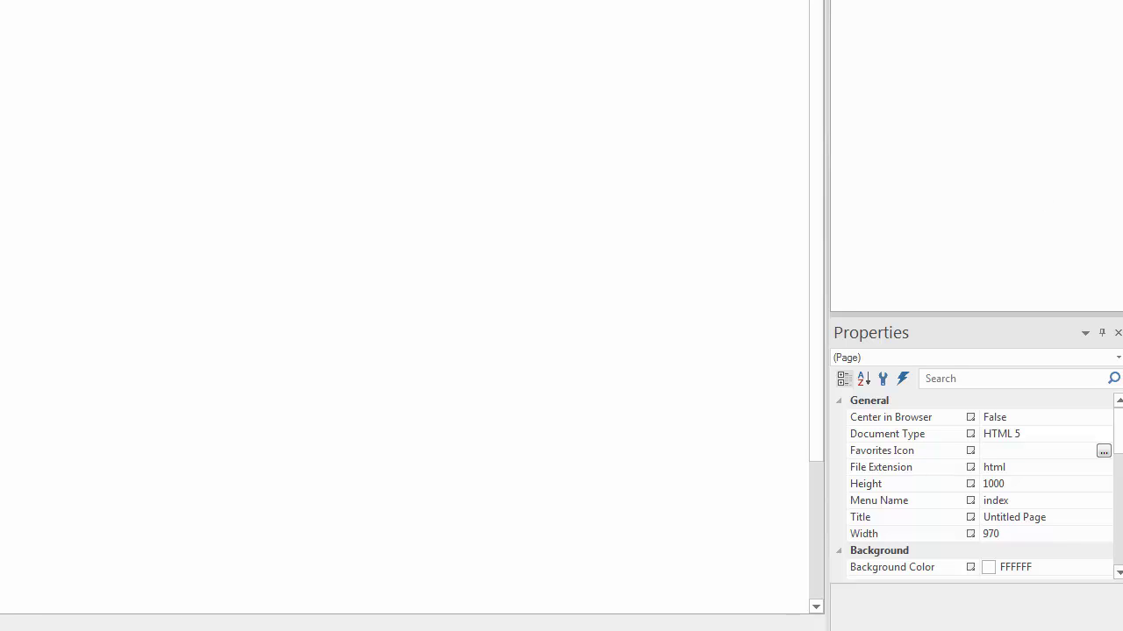
- Draw an image frame, fill it with the 3dab_lines logo, and move it further left
drag(365, 187, 532, 314)
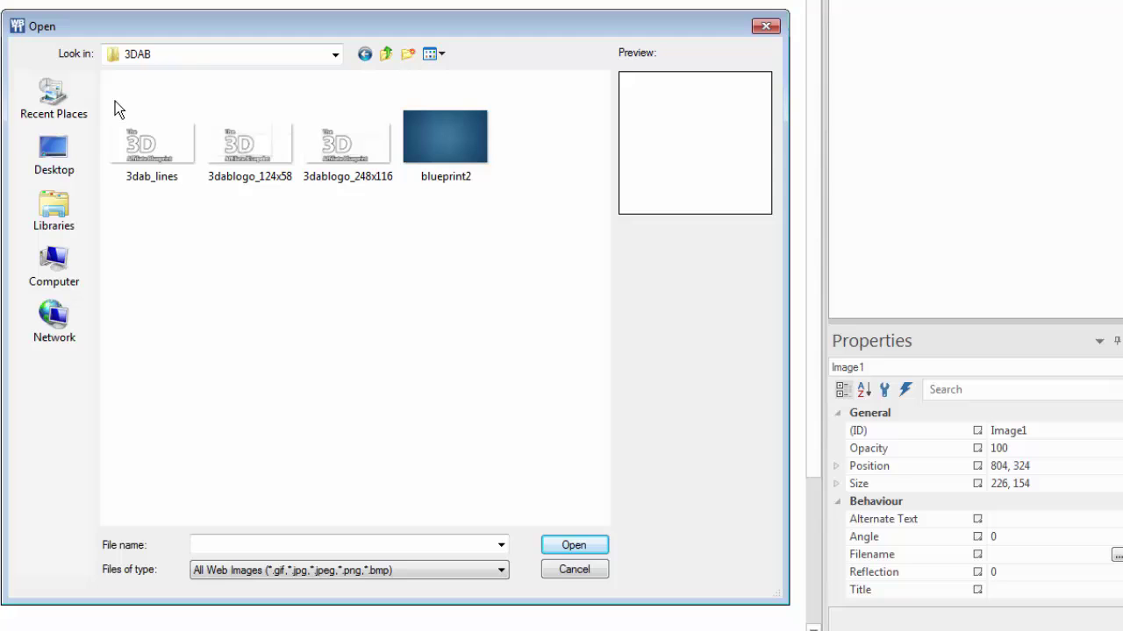
click(145, 146)
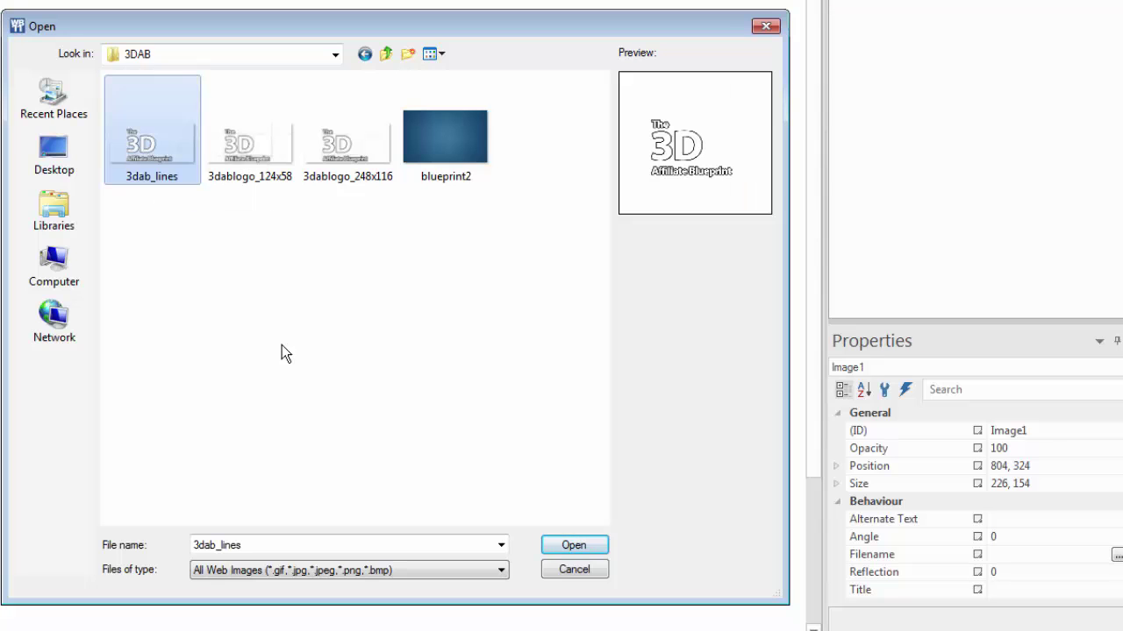
click(574, 544)
drag(506, 310, 408, 321)
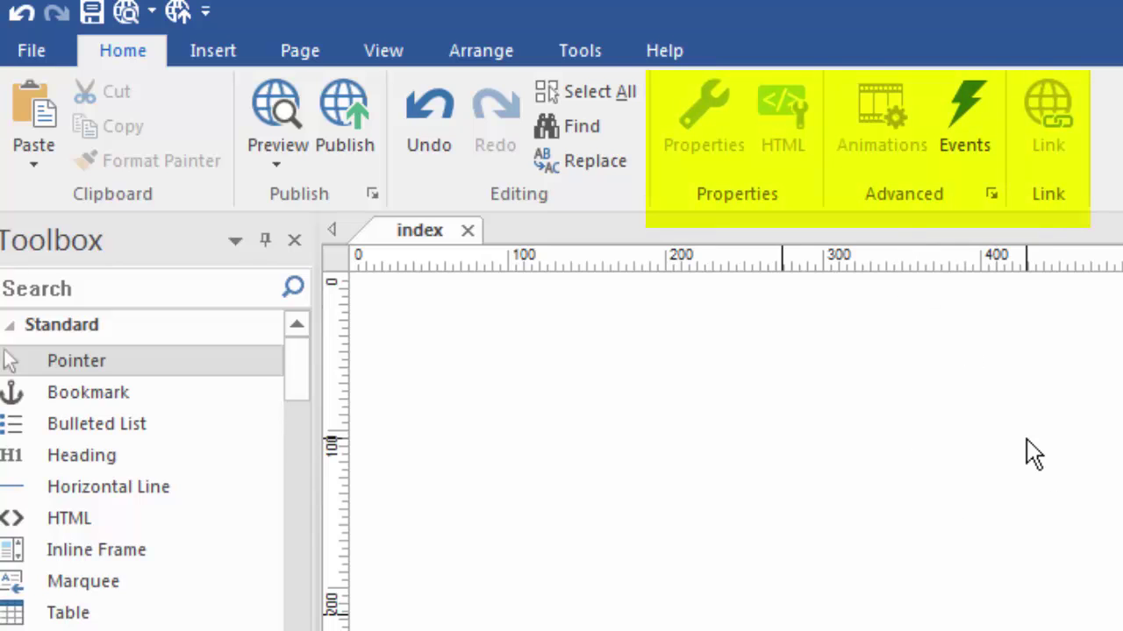
- Show the Insert ribbon's element commands and scroll through the Toolbox list
click(213, 52)
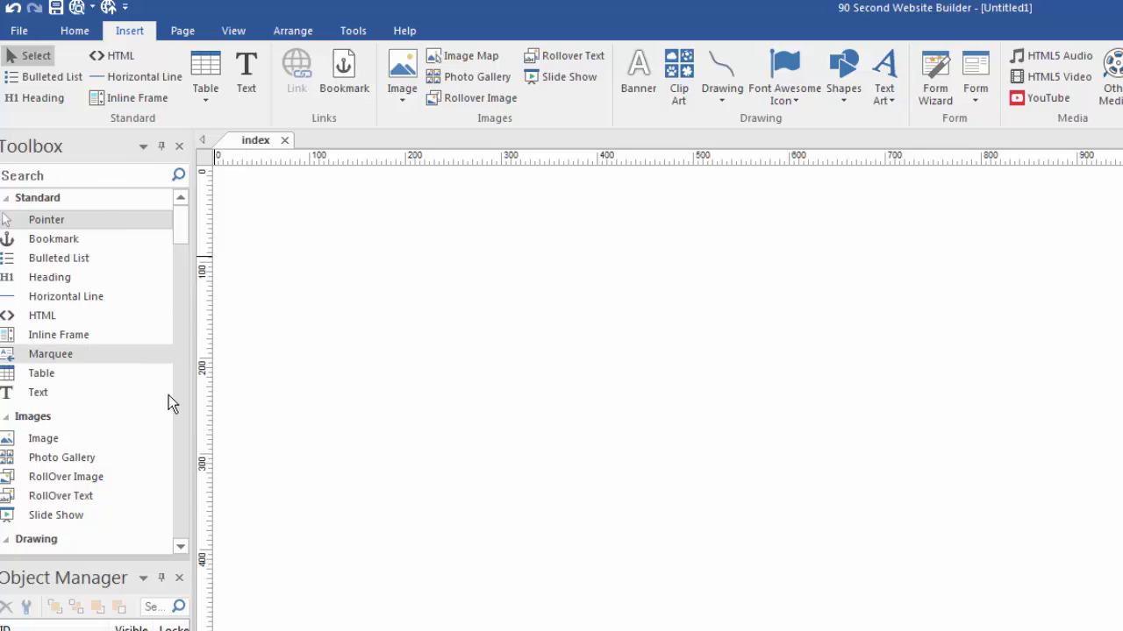
mouse_move(182, 234)
mouse_down()
mouse_move(178, 376)
mouse_move(180, 217)
mouse_up()
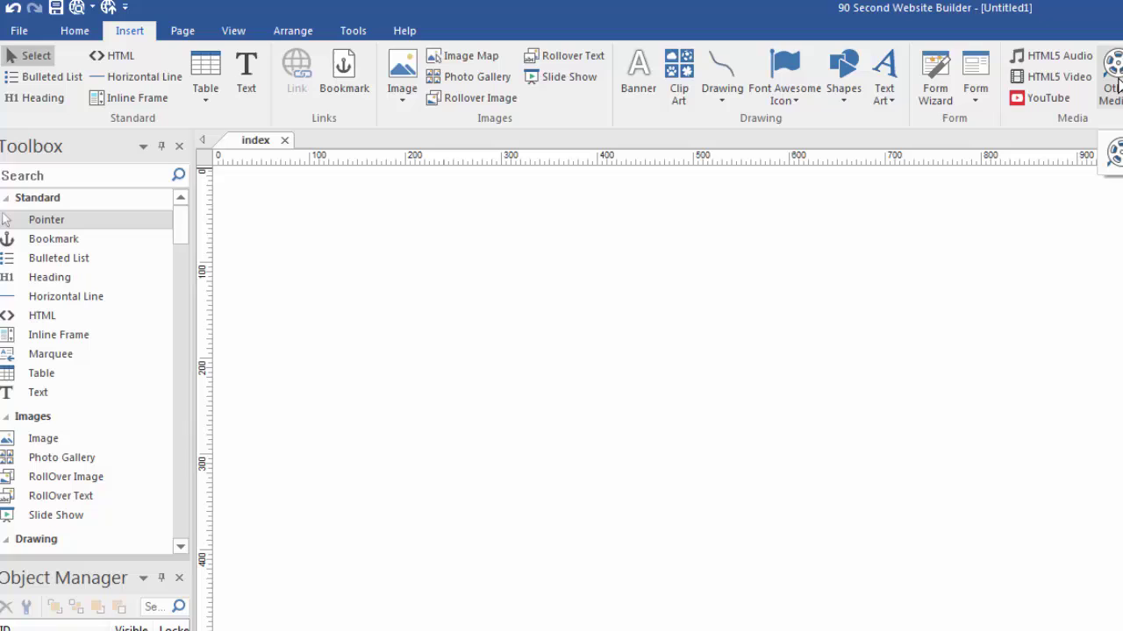
click(184, 32)
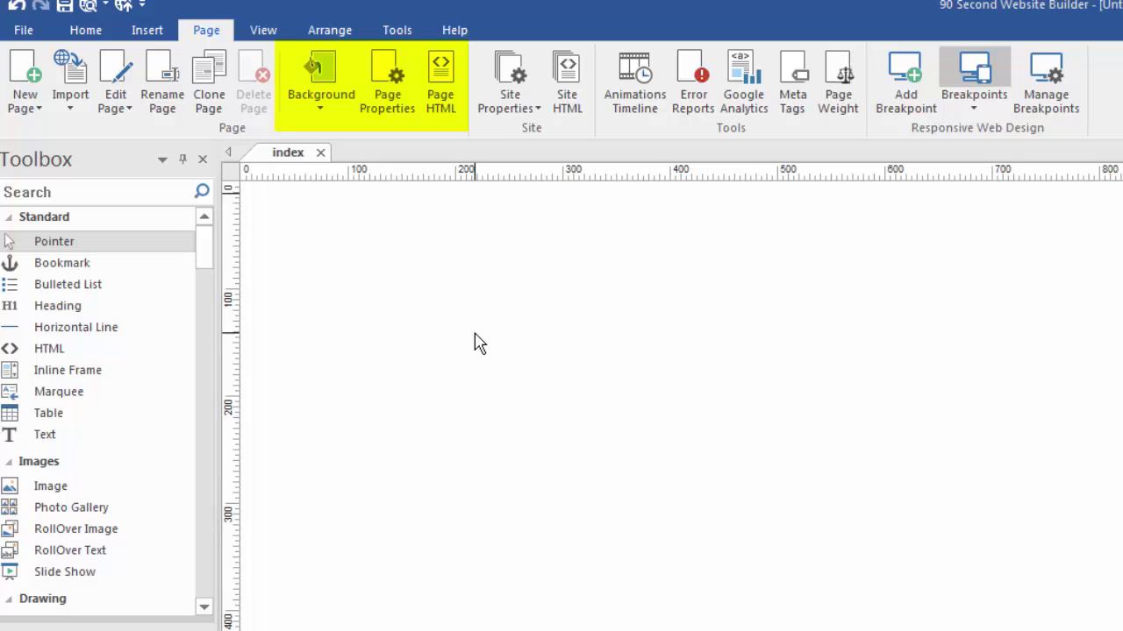
click(394, 83)
drag(908, 294, 774, 205)
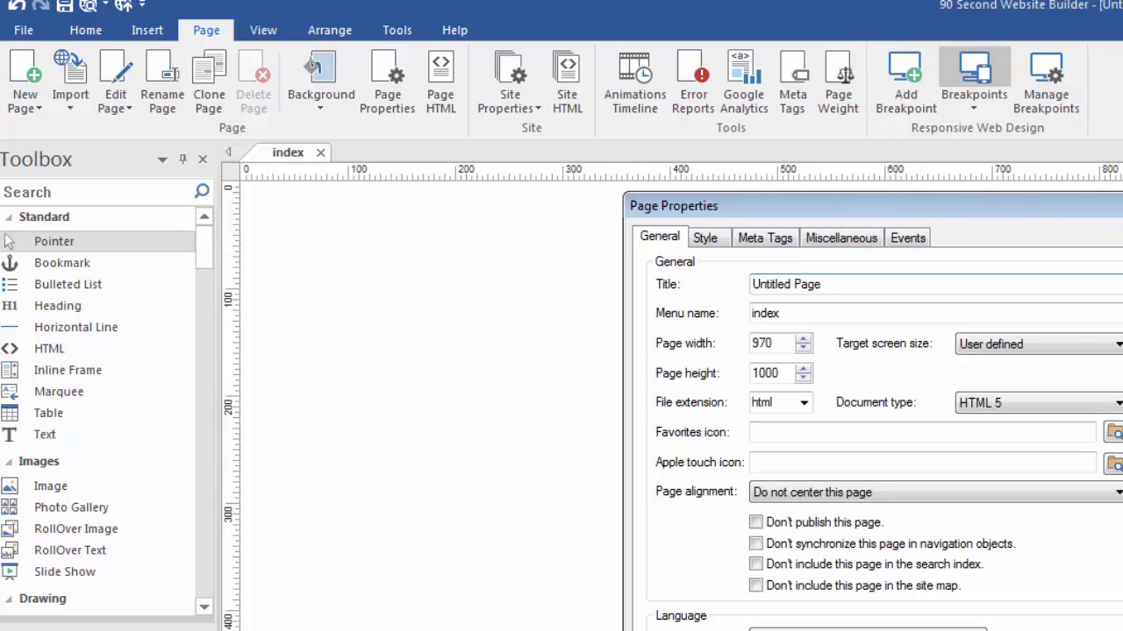
key(Escape)
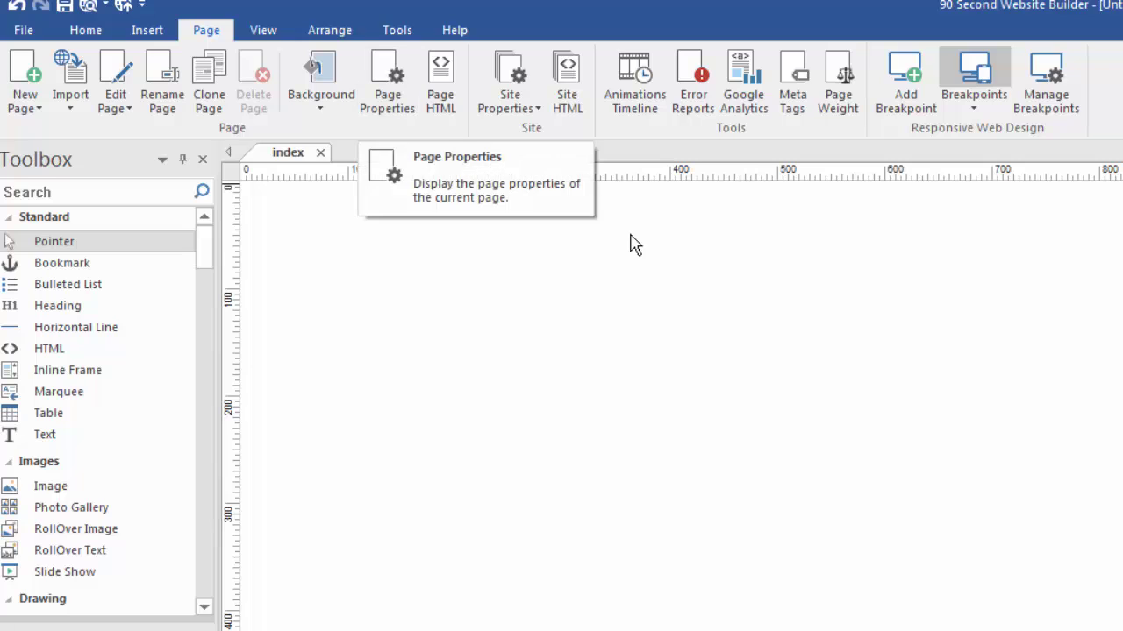
right_click(749, 286)
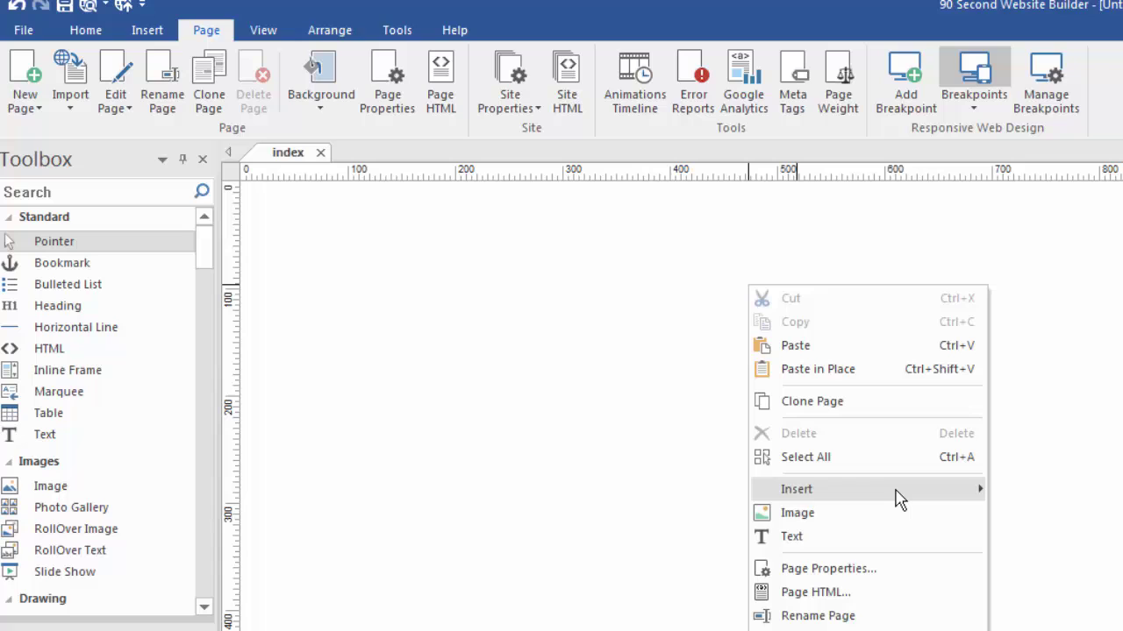
click(814, 570)
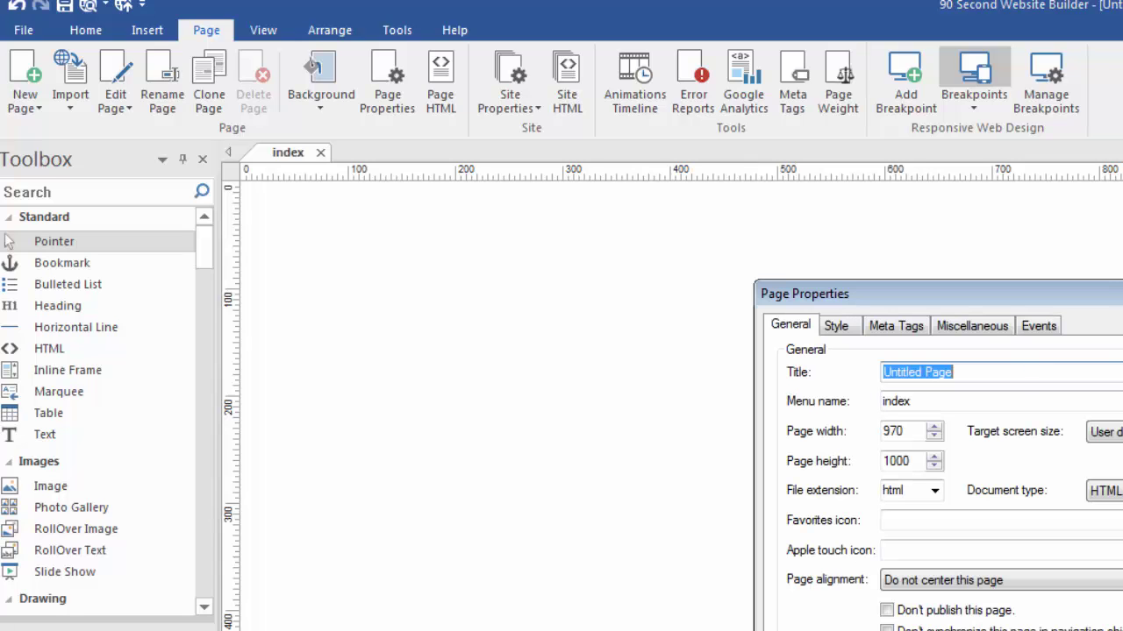
key(Escape)
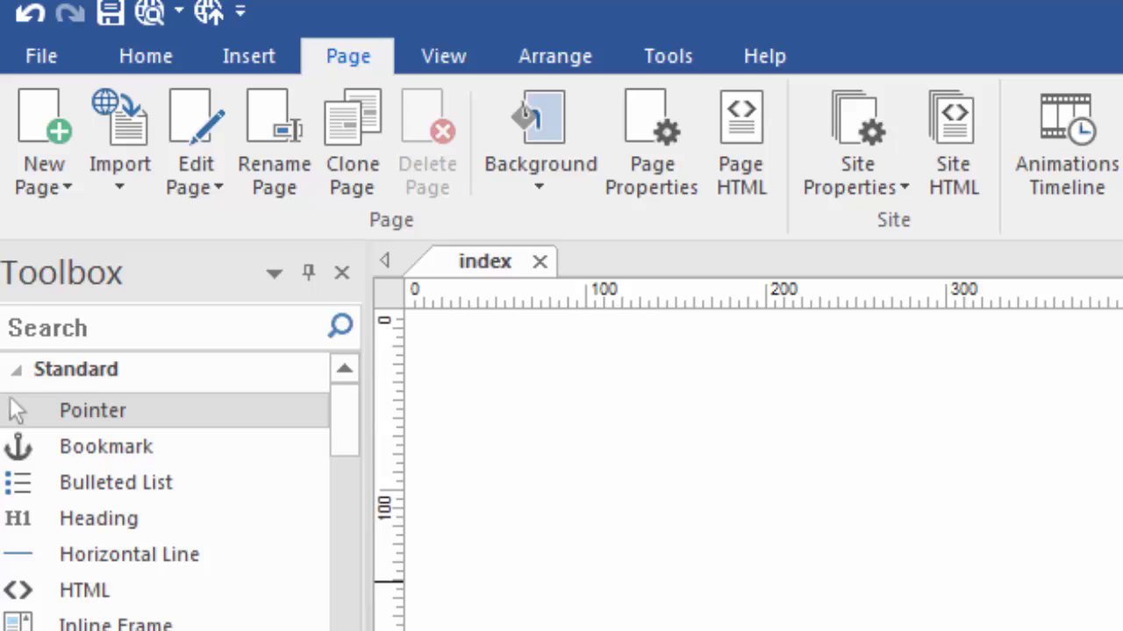
- Show the View ribbon and toggle the Toolbox panel off and back on
click(441, 56)
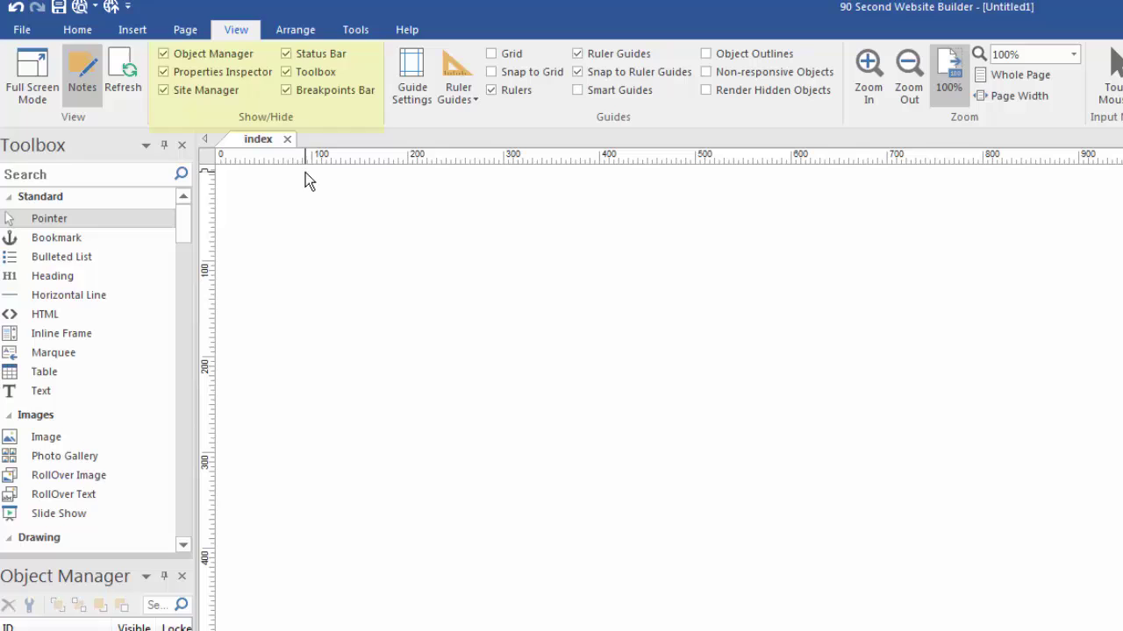
click(286, 73)
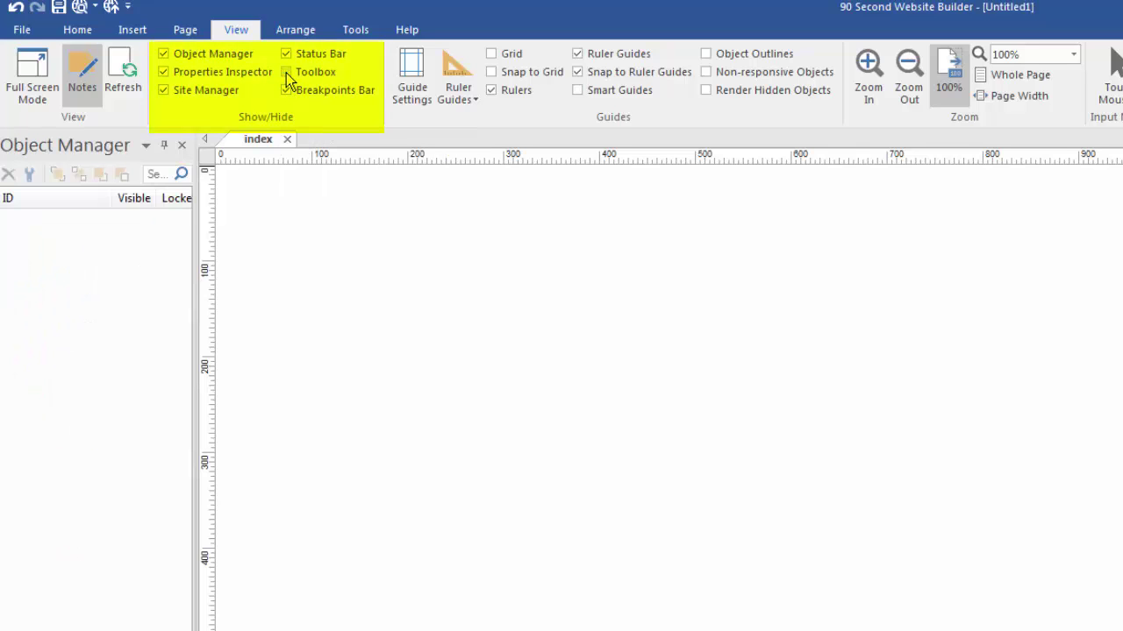
click(286, 73)
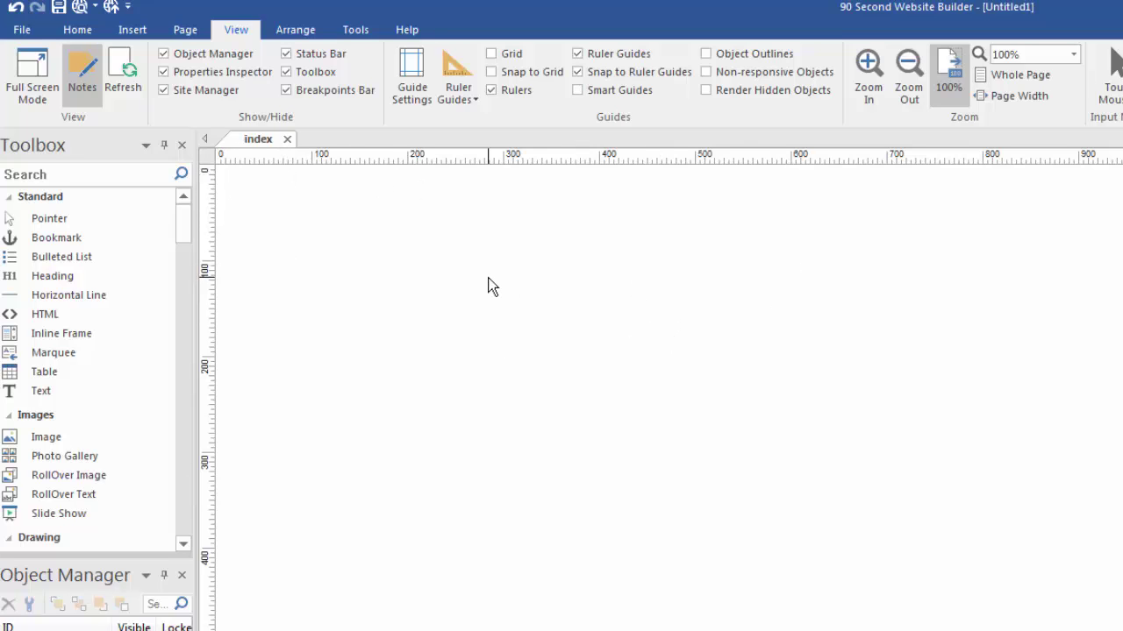
- Toggle the rulers off and on, then drag one horizontal and two vertical guides onto the page
click(494, 92)
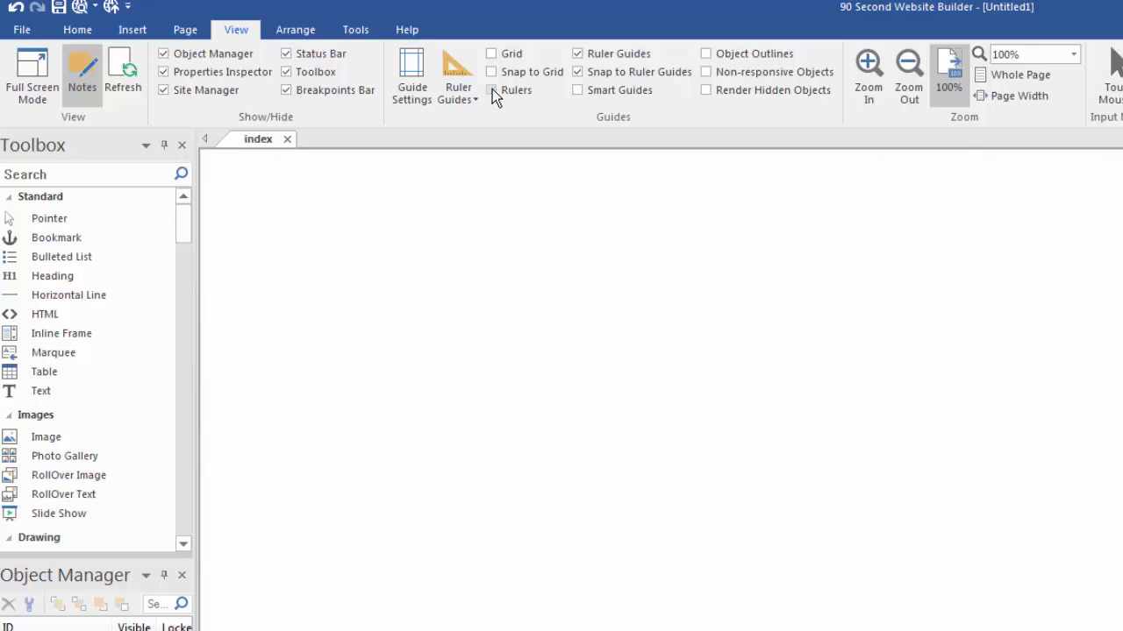
click(492, 90)
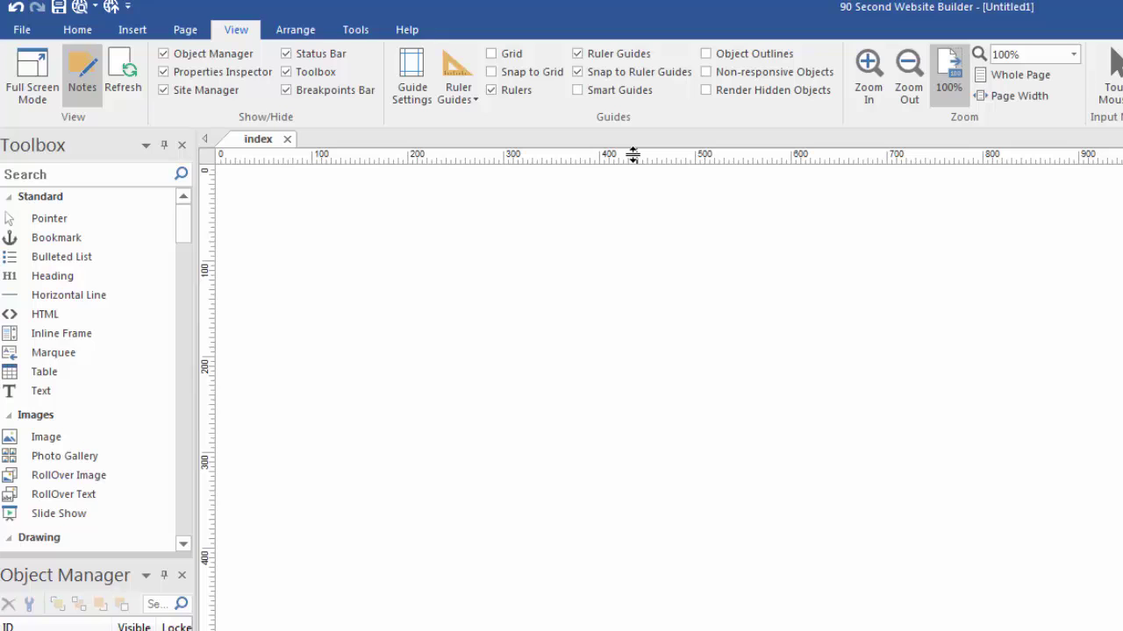
drag(634, 155, 635, 255)
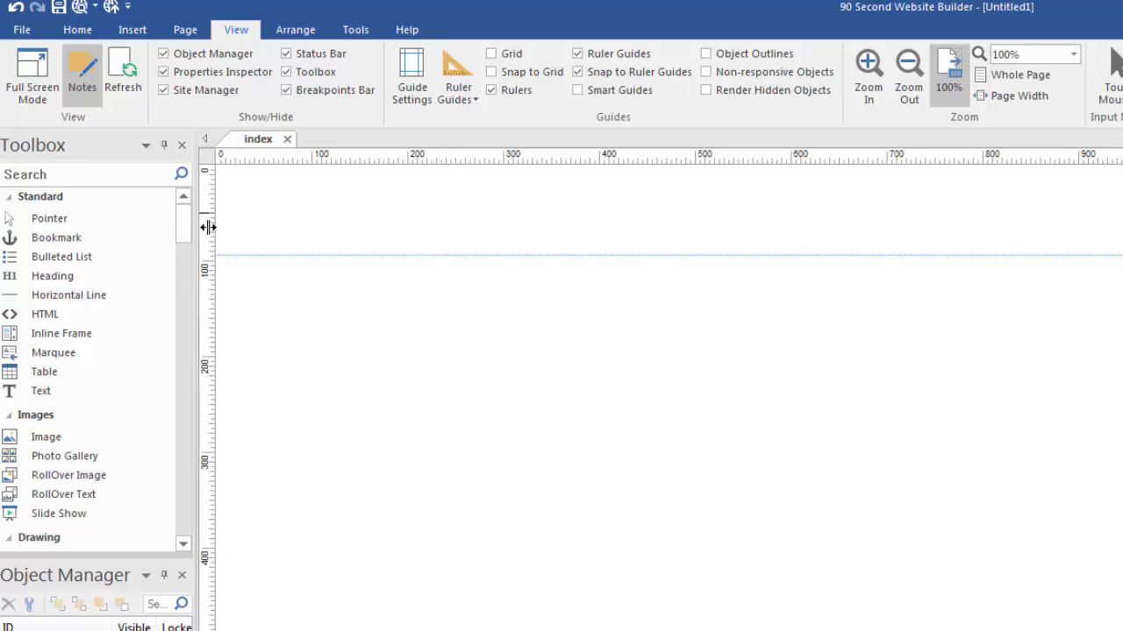
drag(211, 225, 334, 216)
drag(205, 243, 457, 243)
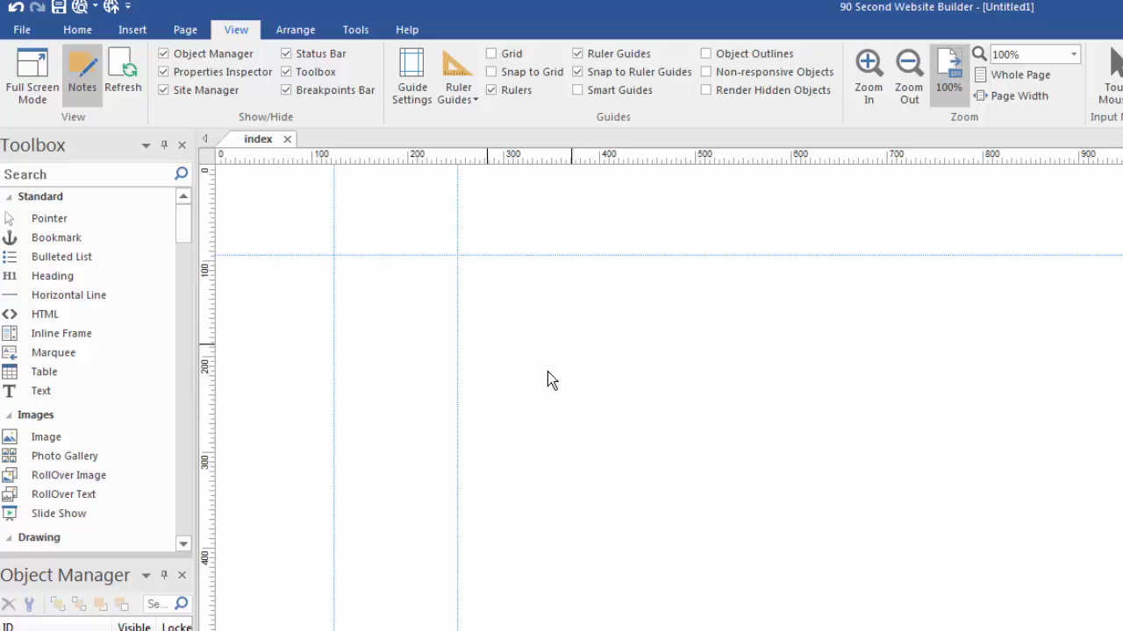
- Turn on the Grid option in the View ribbon's Guides group
click(491, 54)
- Clear all ruler guides from the page and switch the background grid off
click(458, 95)
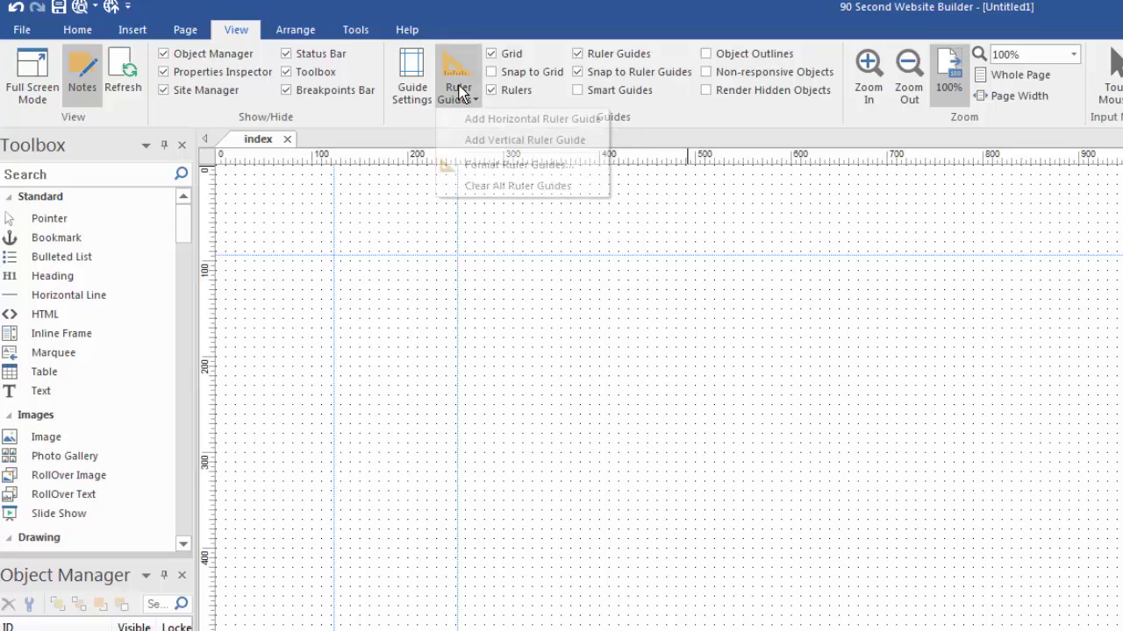
click(518, 186)
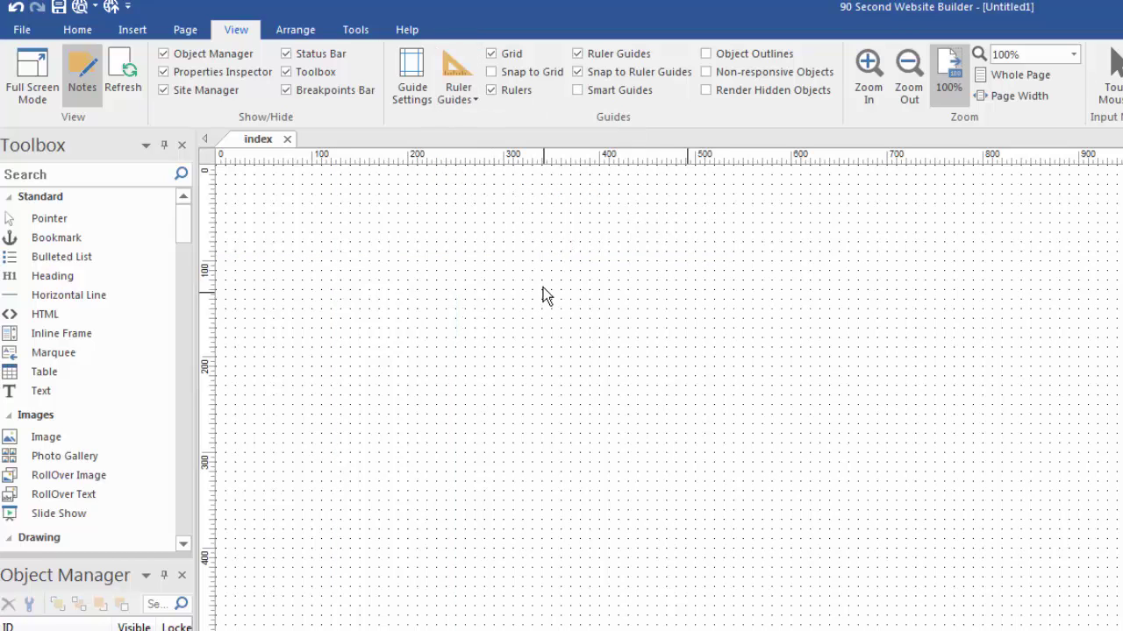
click(492, 55)
- Switch the ribbon to the Arrange tab's ordering, alignment and grouping tools
click(292, 32)
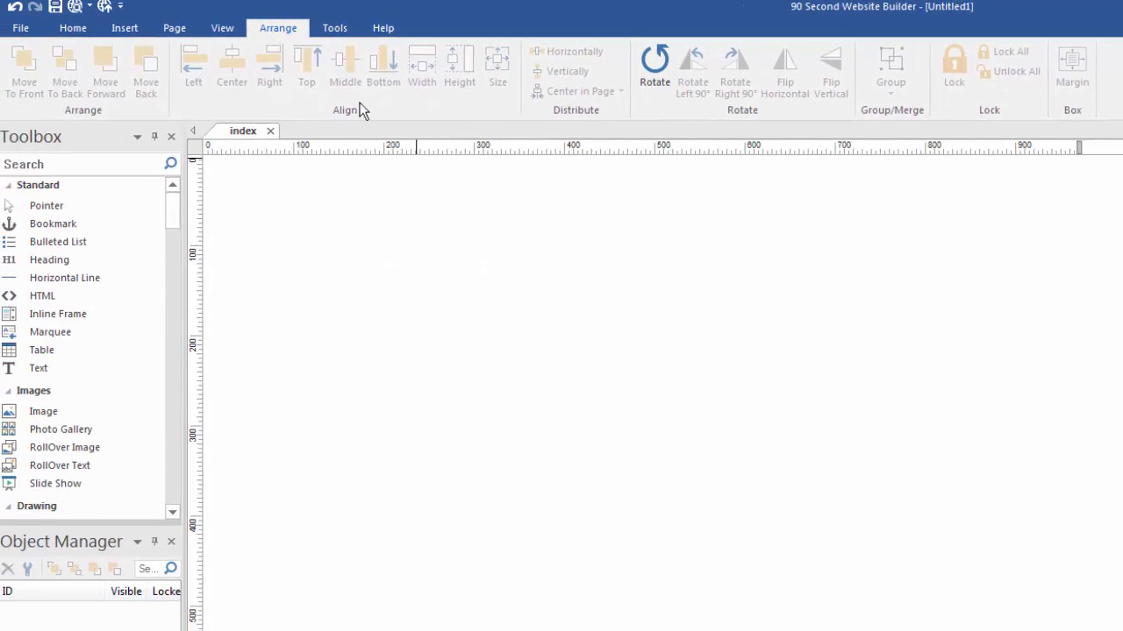
- Switch the ribbon to the Tools tab's manager, site and application commands
click(331, 29)
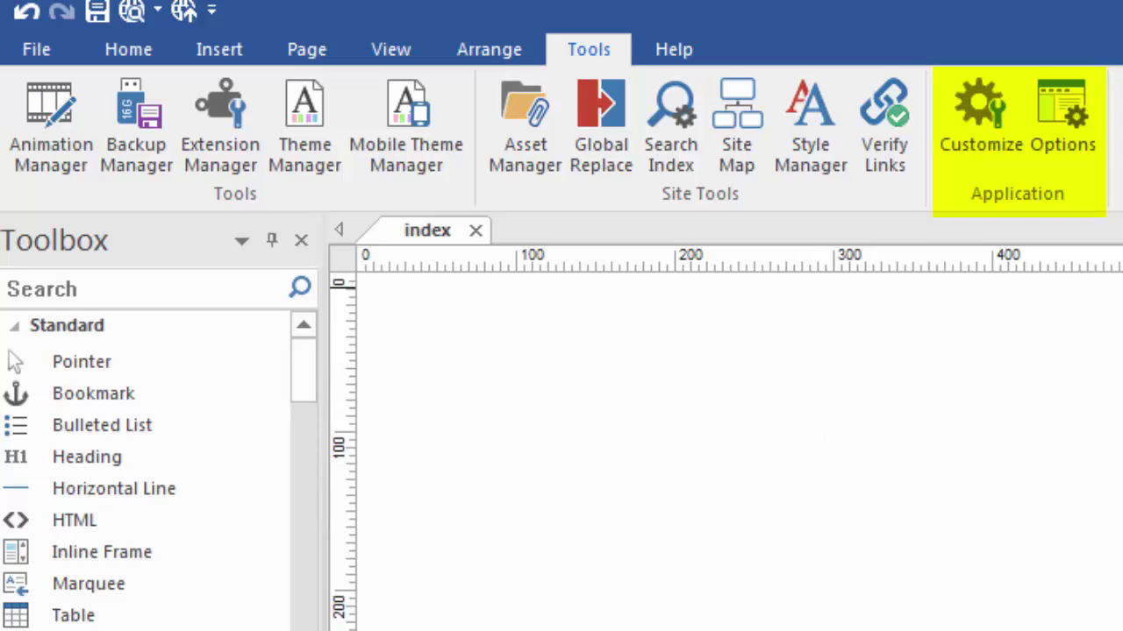
- In Options' User Interface page, leave the colour scheme at Office 2016 - Colorful and close without changes
click(1090, 142)
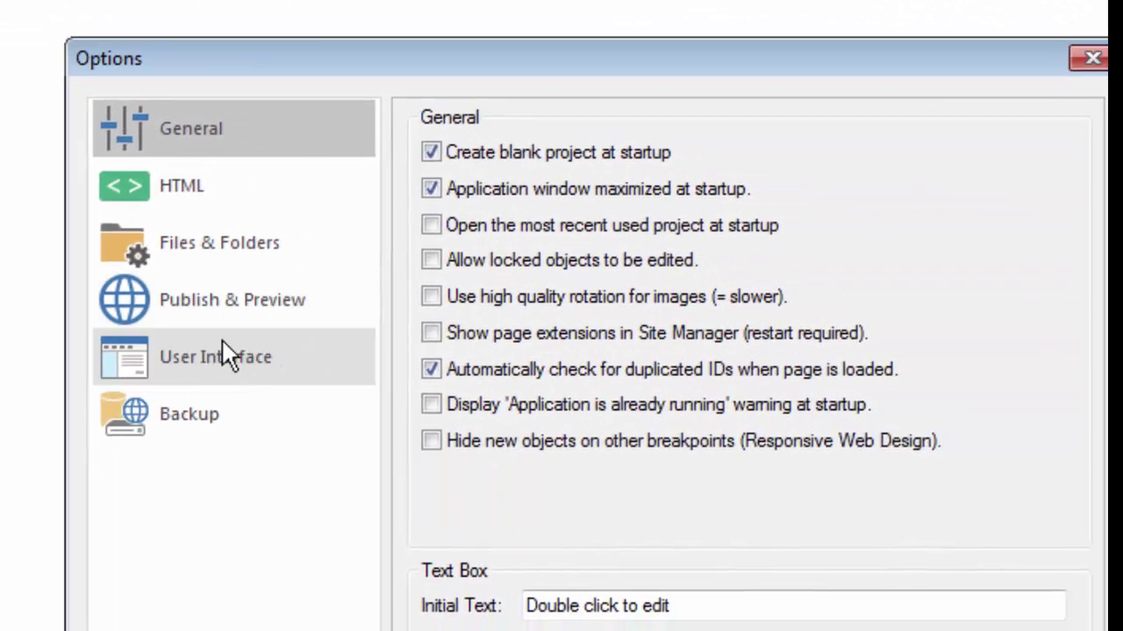
click(483, 458)
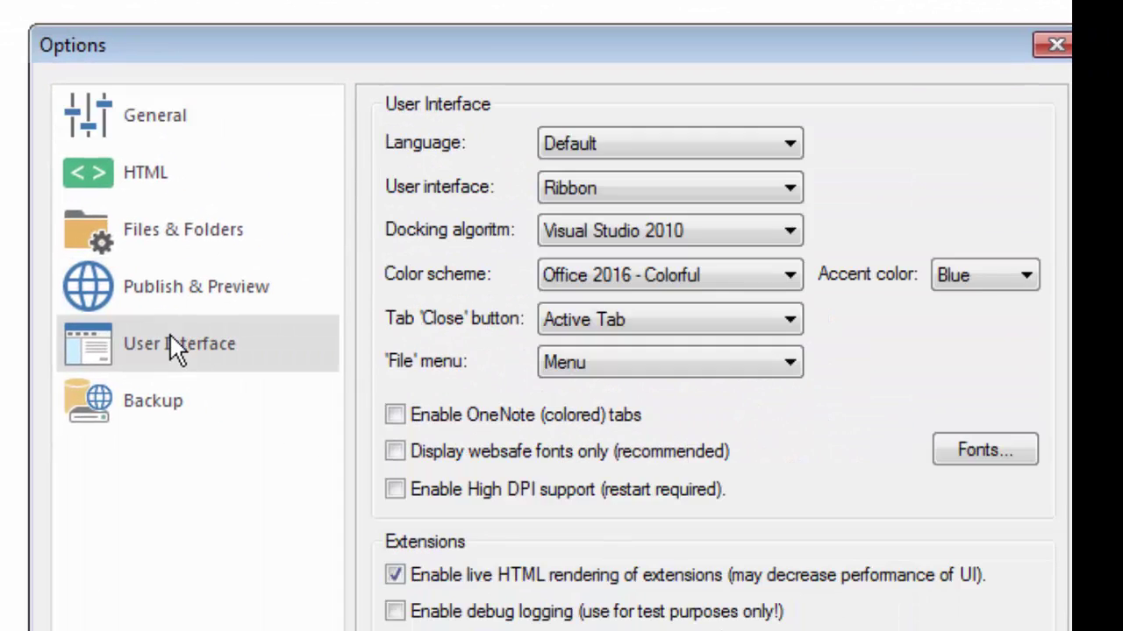
drag(681, 49, 496, 37)
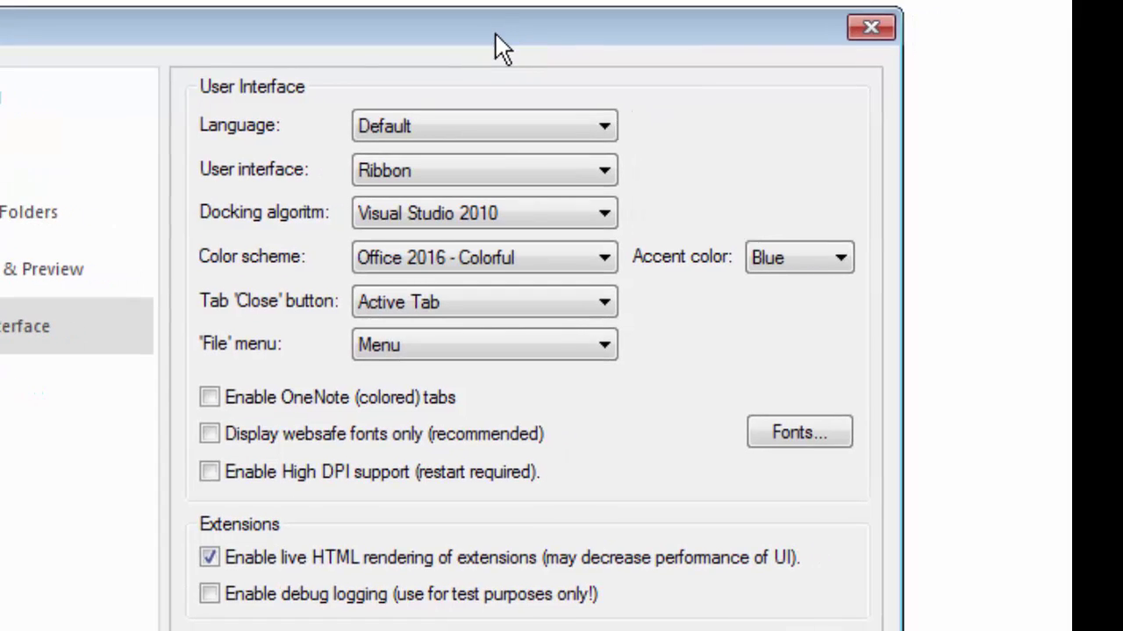
click(523, 269)
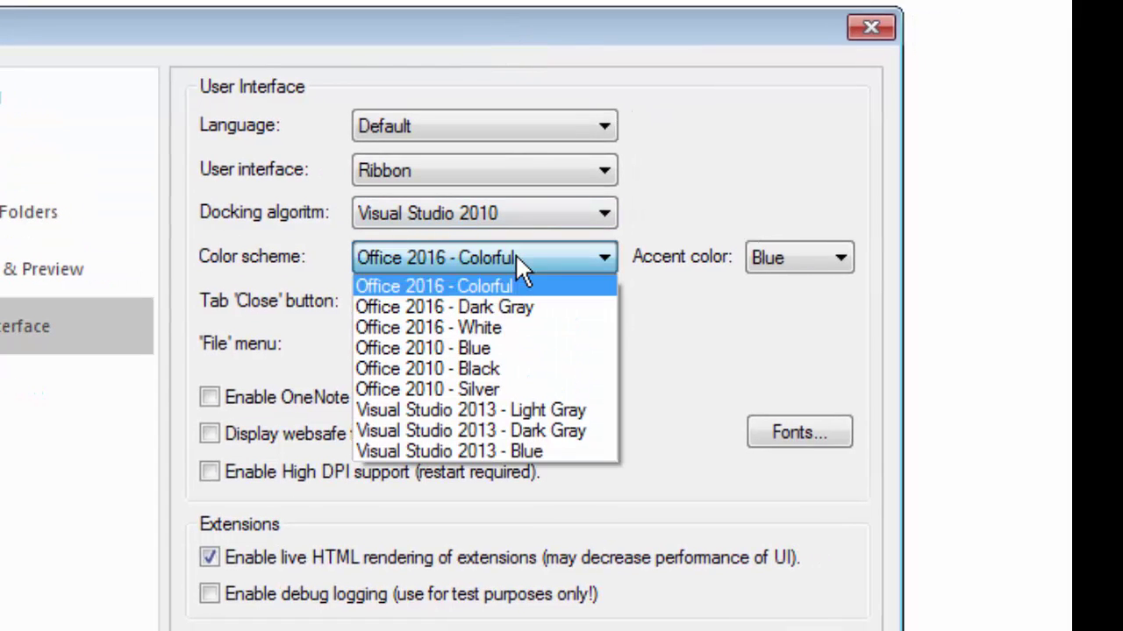
click(514, 257)
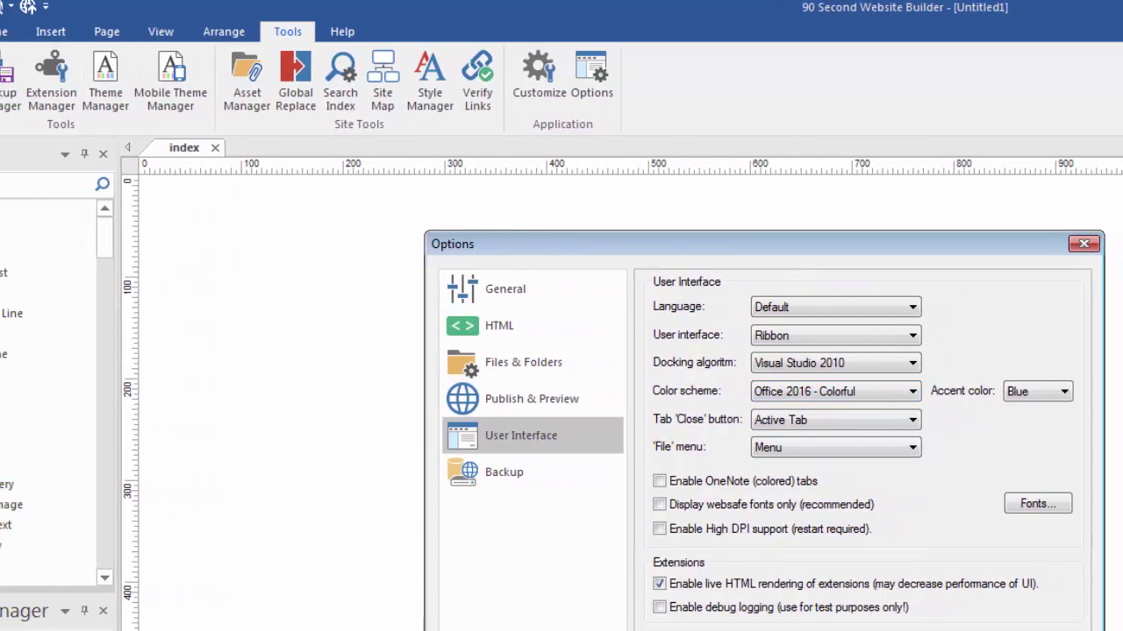
key(Escape)
- Open the Help window from the Help ribbon tab to show the Introduction topic
click(399, 33)
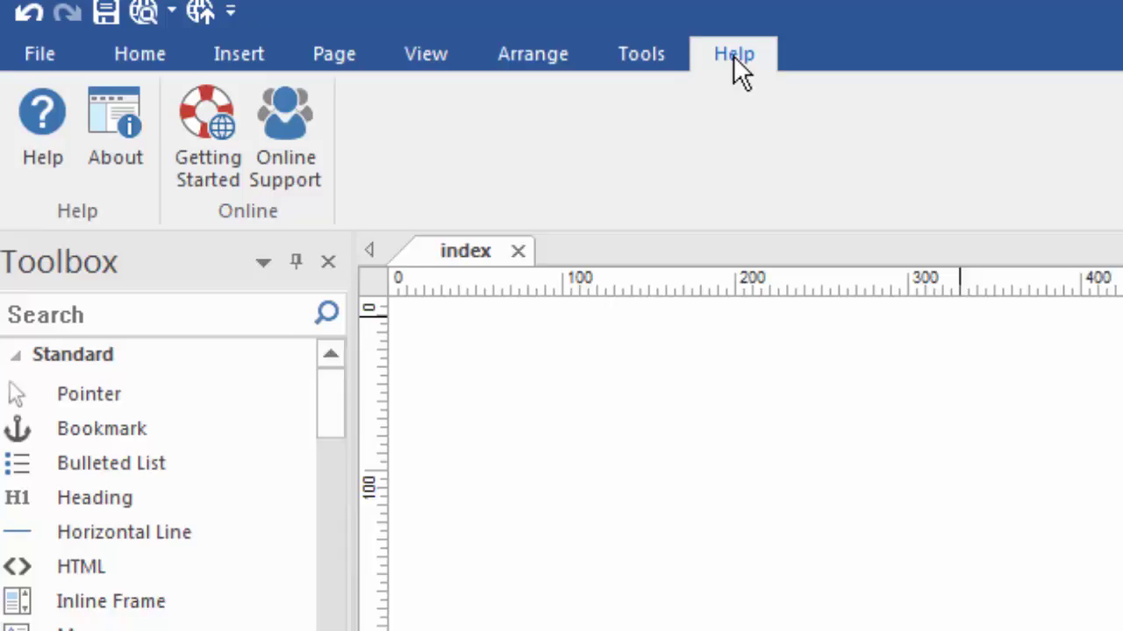
click(36, 121)
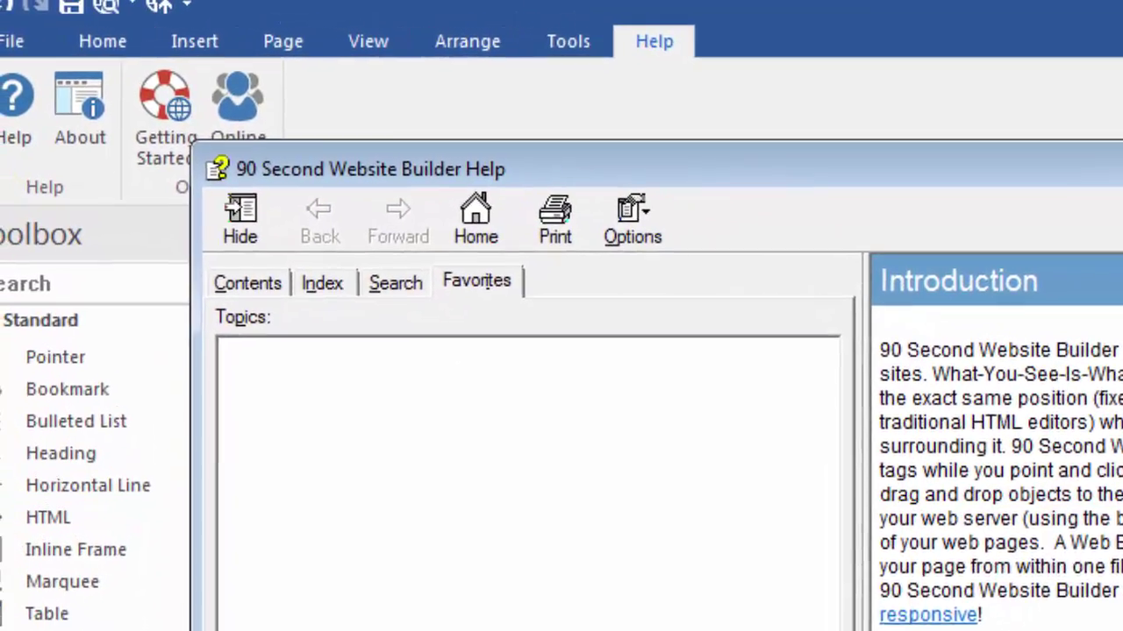
- Close the 90 Second Website Builder Help window with Alt+F4
key(alt+F4)
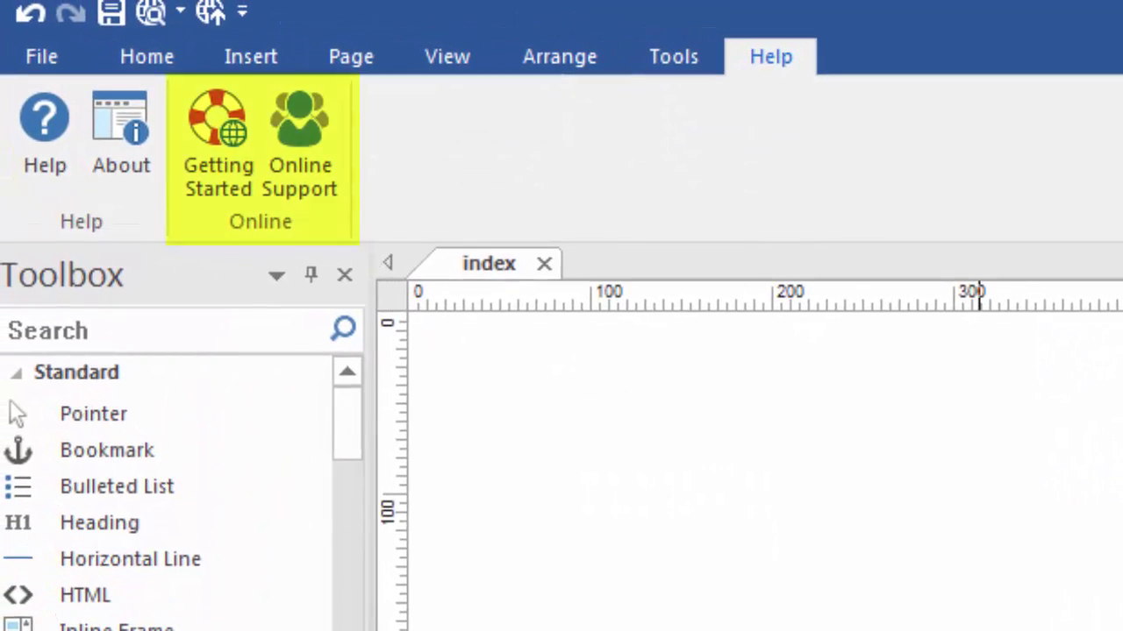